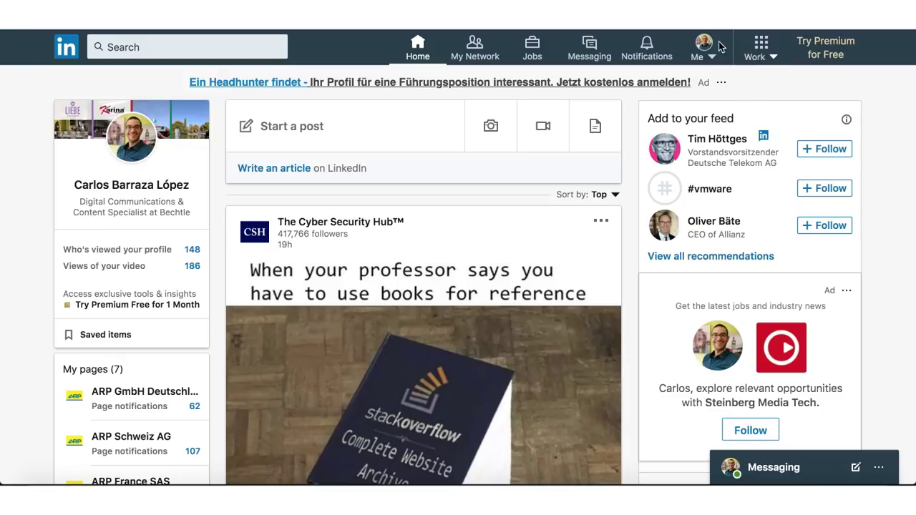
- Start a new company page via Create a Company Page in the Work menu
click(772, 59)
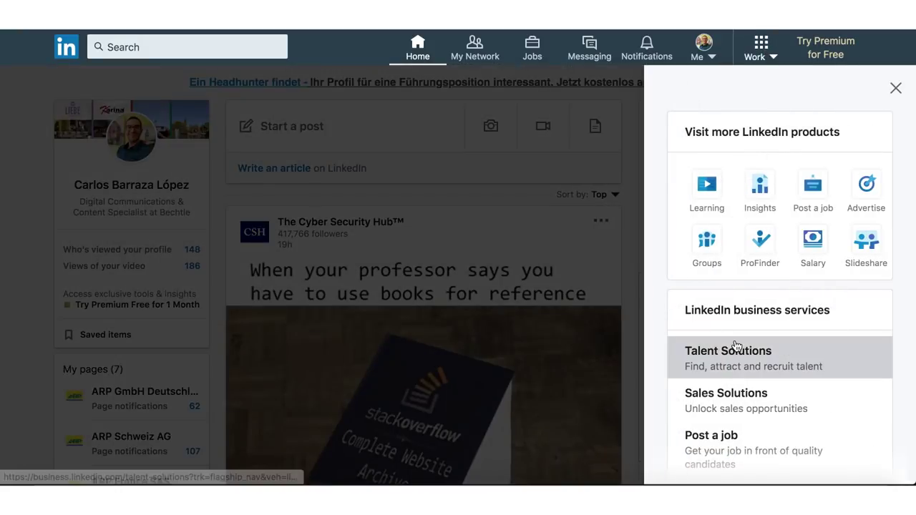
scroll(750, 236, down, 3)
scroll(749, 232, down, 2)
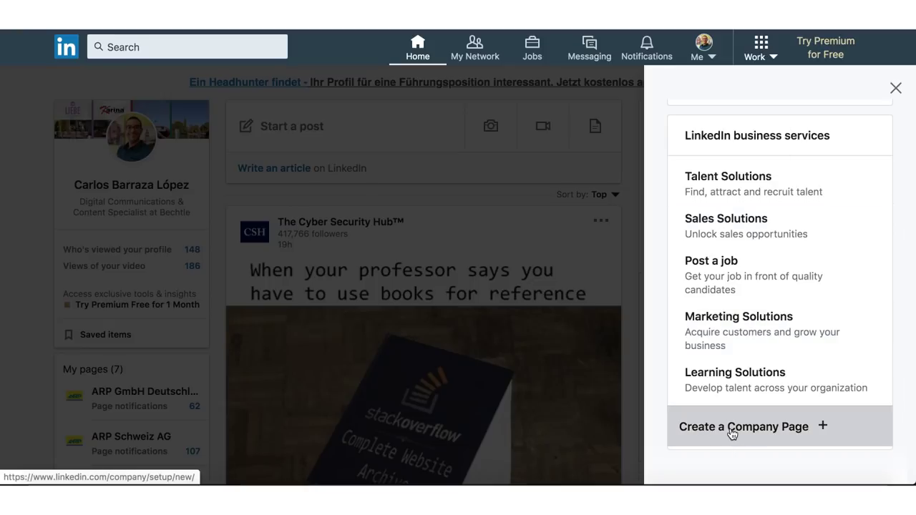
click(732, 434)
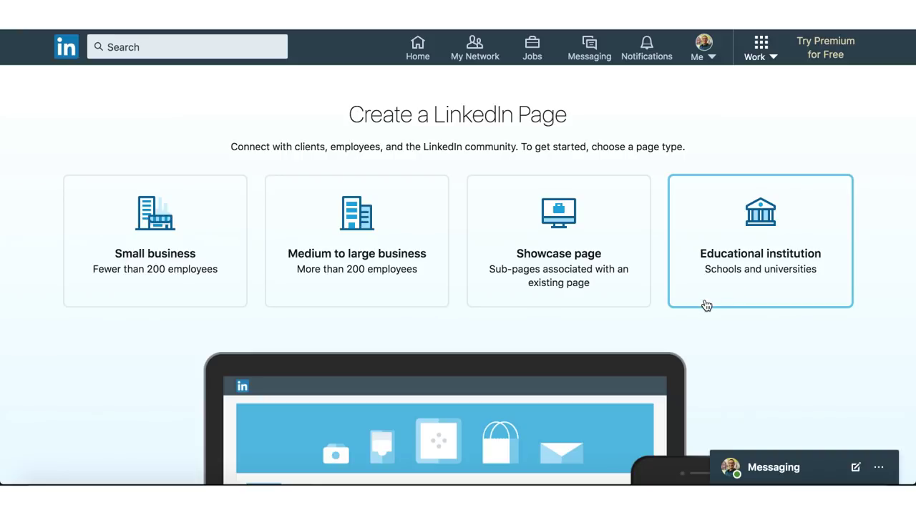
- Choose Small business (fewer than 200 employees) as the page type
click(153, 249)
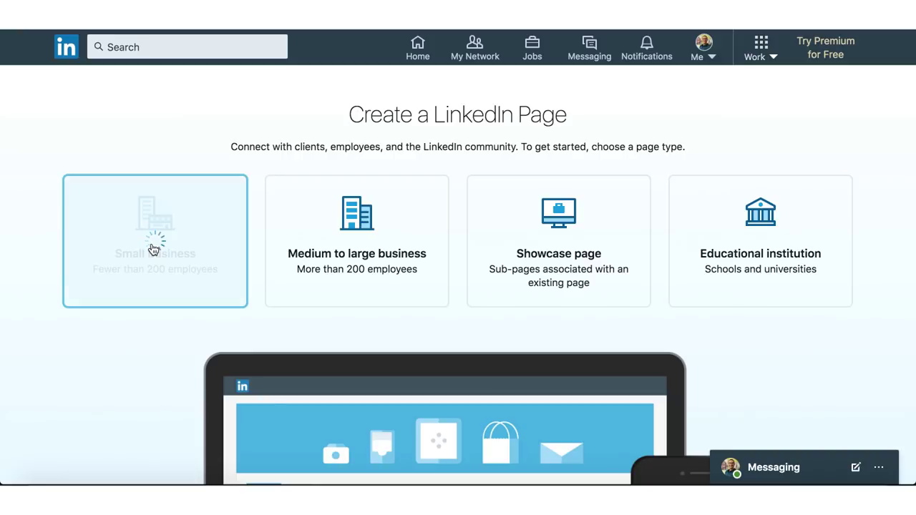
scroll(152, 248, down, 1)
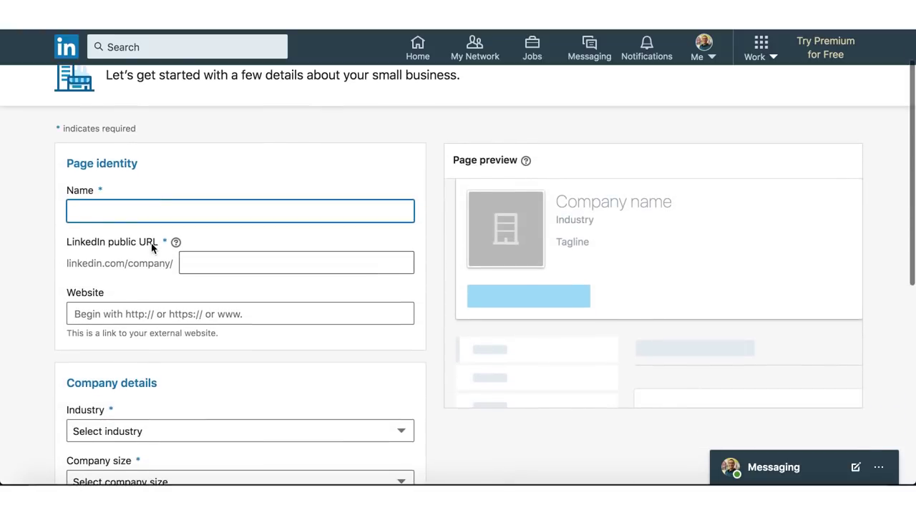
scroll(152, 248, down, 1)
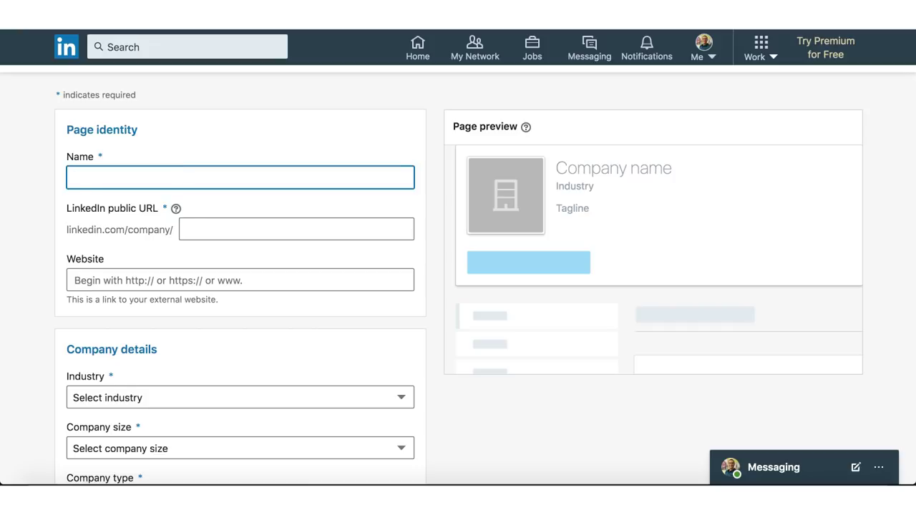
text(Carlos Busine)
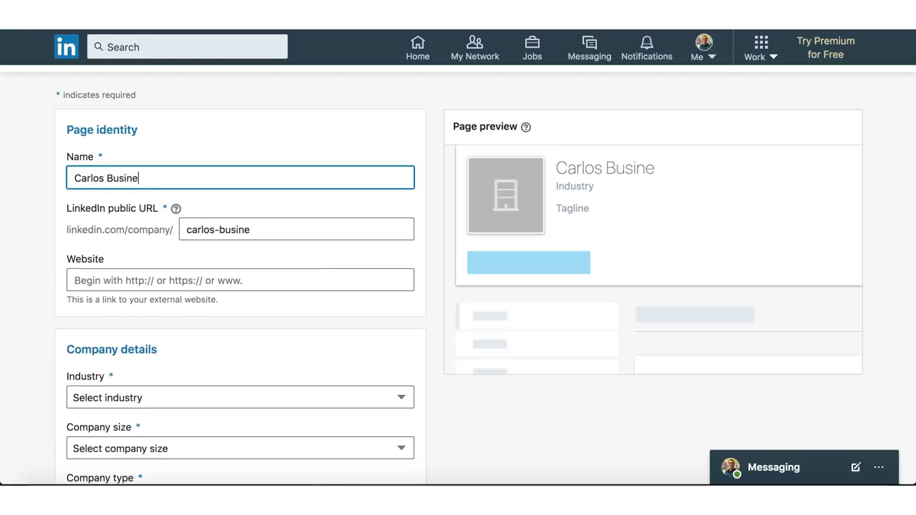
text(ss)
click(206, 281)
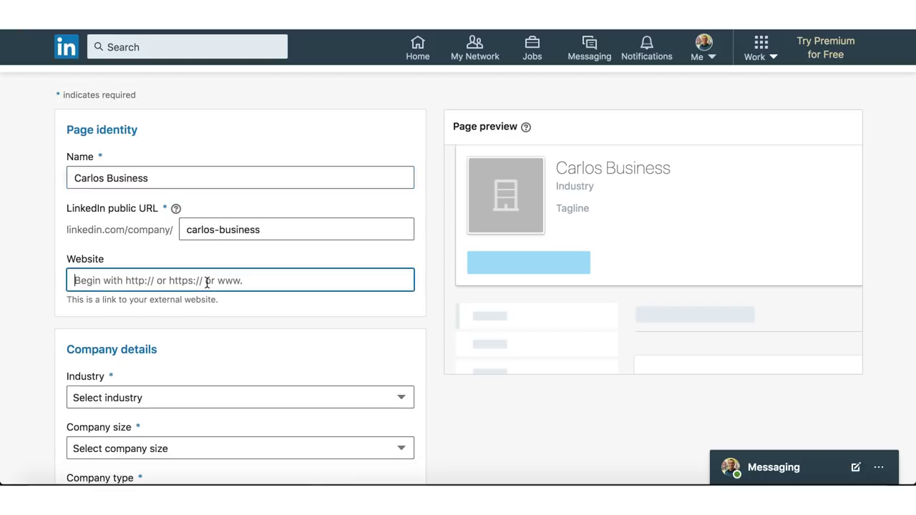
text(https://)
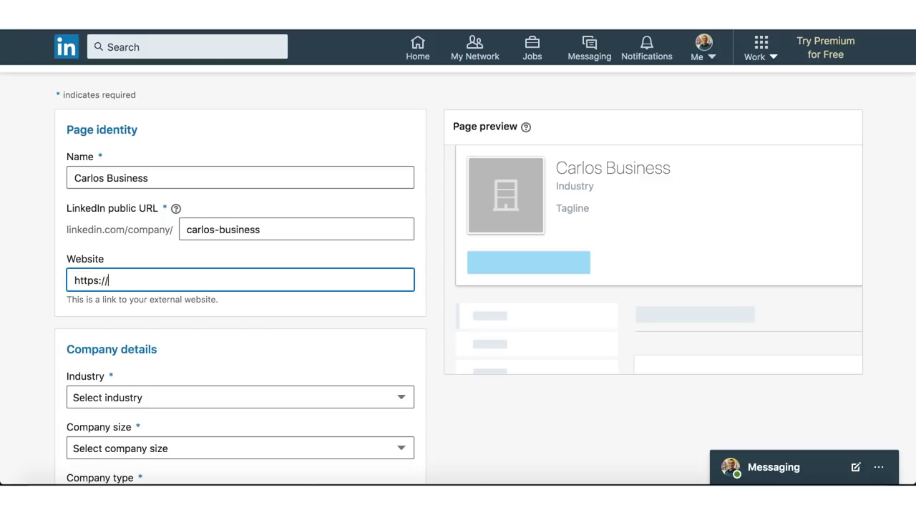
text(www.barraza)
text(carlos.com)
scroll(221, 229, down, 2)
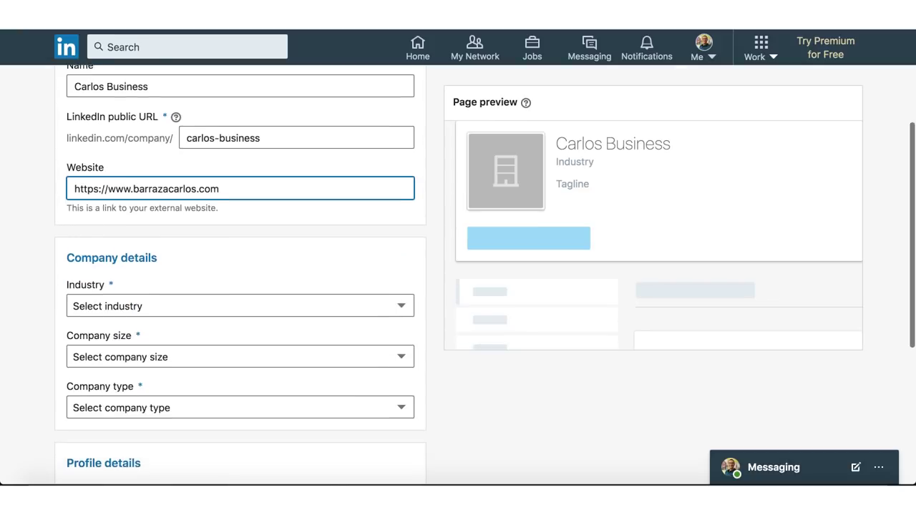
scroll(221, 229, down, 2)
- Set the page's industry to Marketing & Advertising
click(207, 200)
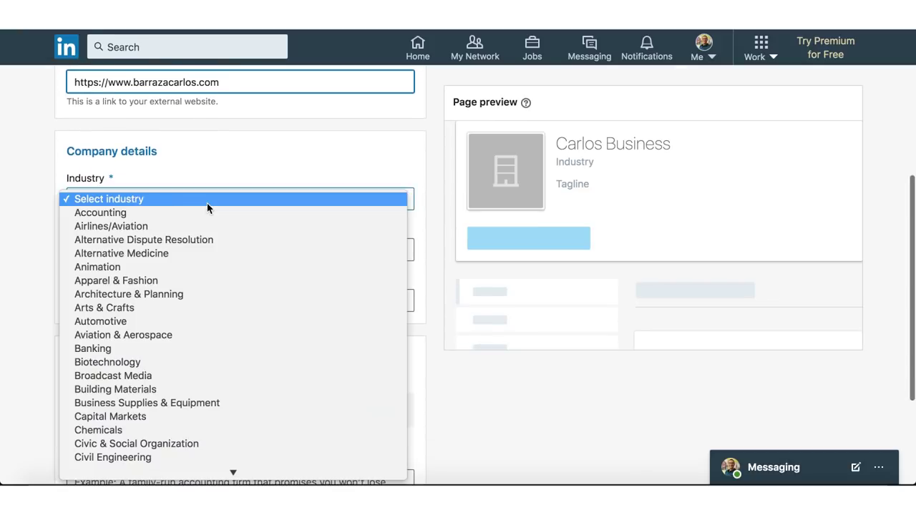
scroll(199, 264, down, 2)
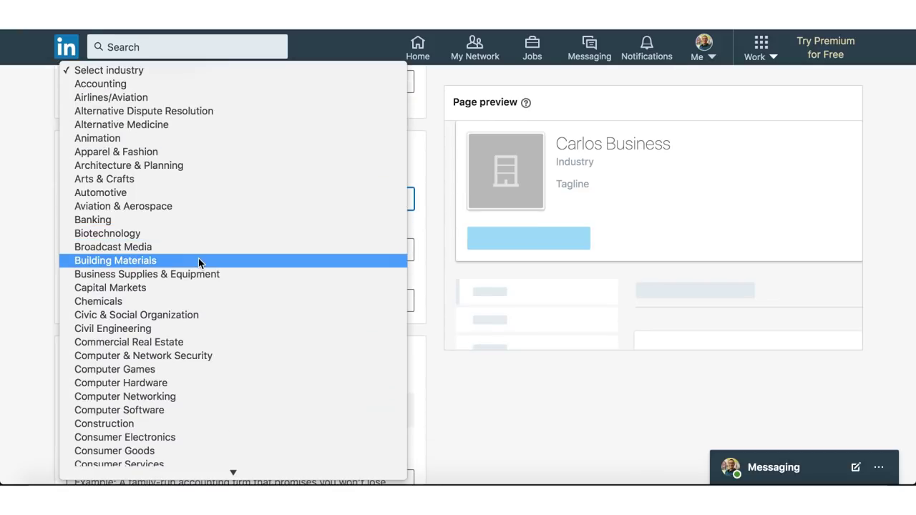
scroll(199, 263, down, 2)
scroll(199, 264, down, 2)
scroll(199, 263, down, 2)
scroll(199, 263, down, 1)
scroll(199, 263, down, 5)
scroll(199, 264, down, 4)
scroll(199, 263, down, 6)
scroll(199, 263, down, 5)
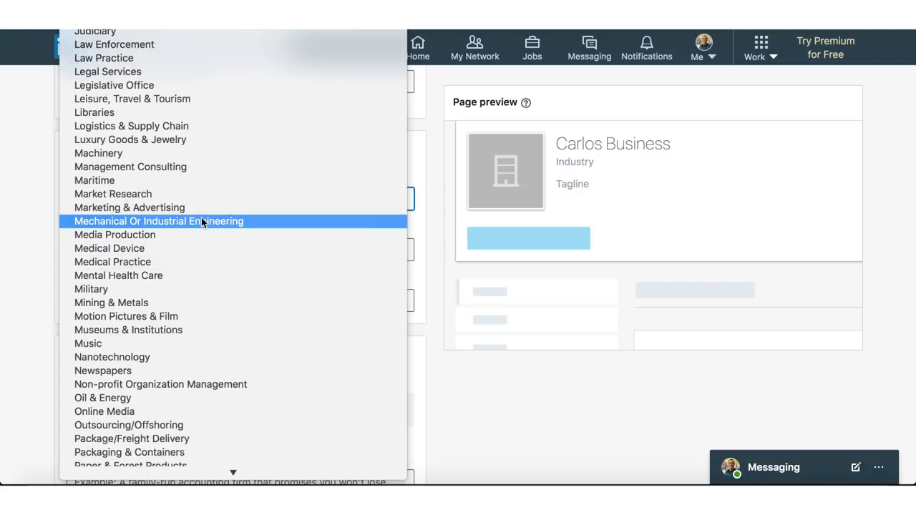
click(209, 207)
- Set company size to 0–1 employees and company type to Self-employed
click(199, 247)
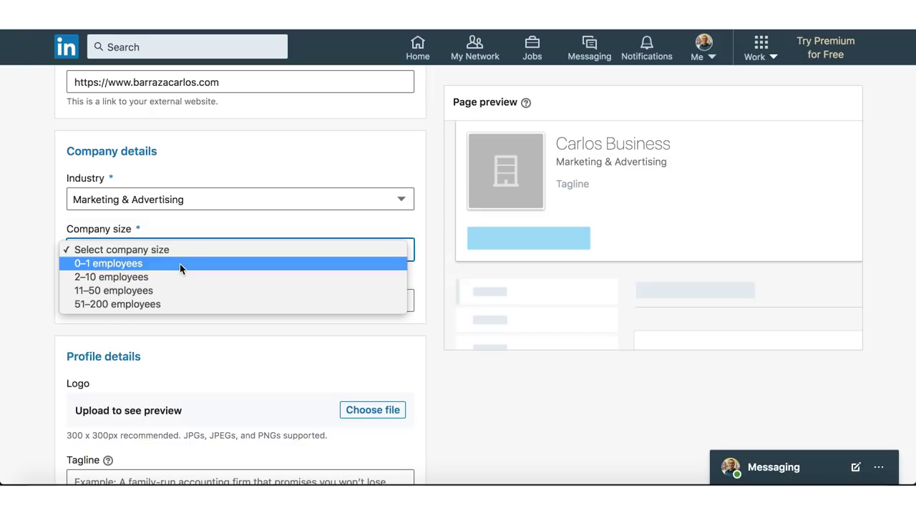
click(179, 264)
click(187, 295)
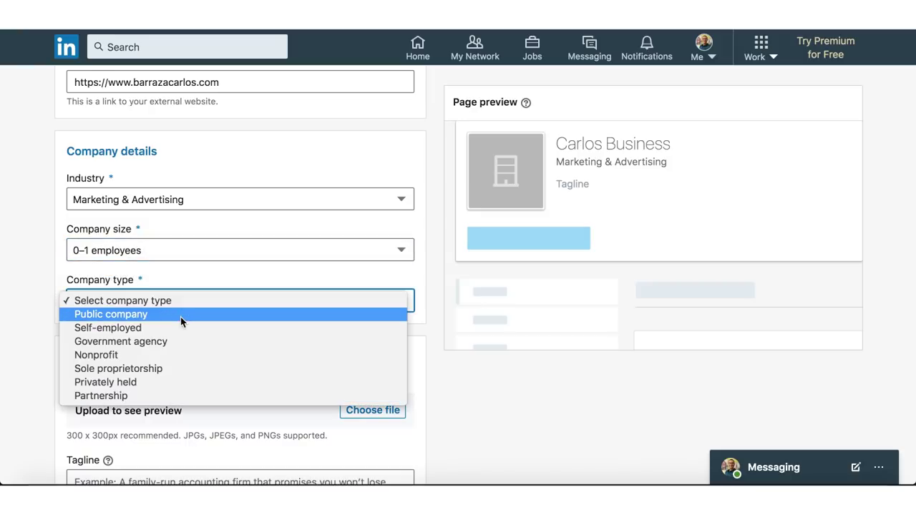
click(182, 329)
scroll(183, 331, down, 1)
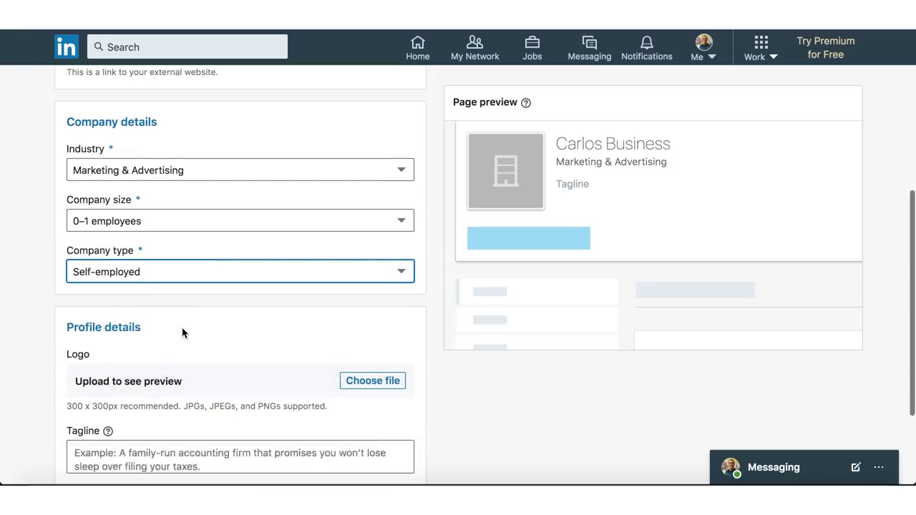
scroll(182, 332, down, 2)
scroll(239, 272, down, 2)
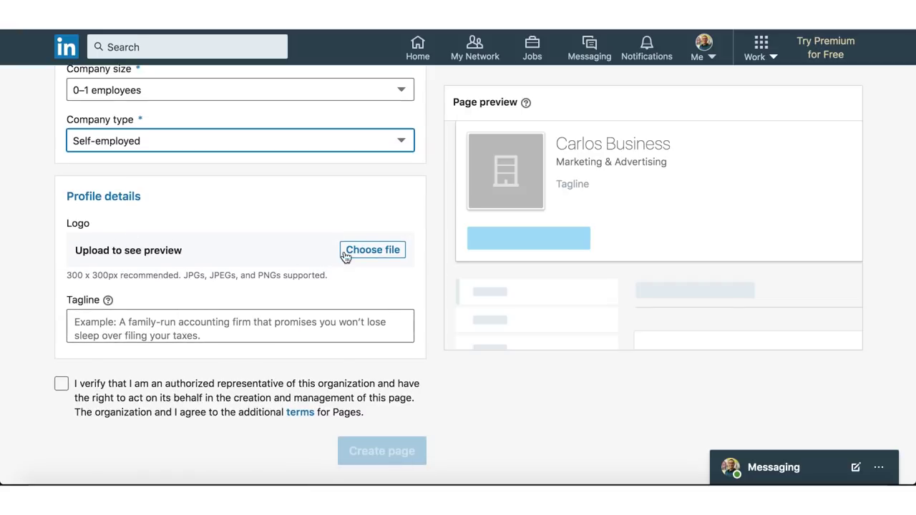
click(246, 315)
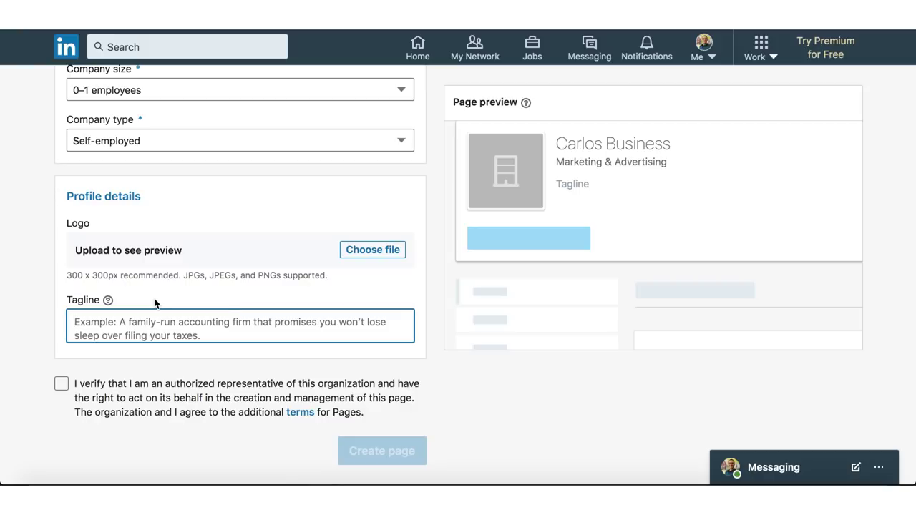
- Confirm authority to represent the organization and create the Carlos Business page
click(62, 384)
scroll(272, 379, down, 1)
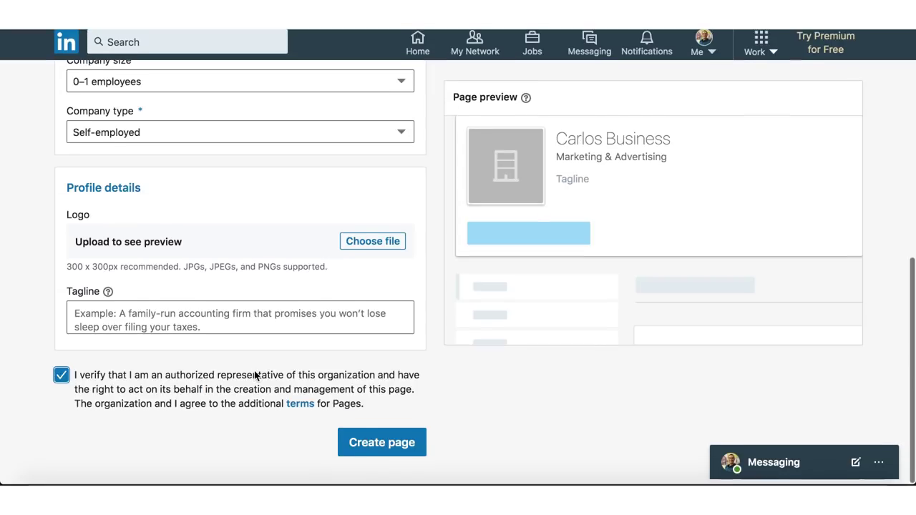
click(398, 448)
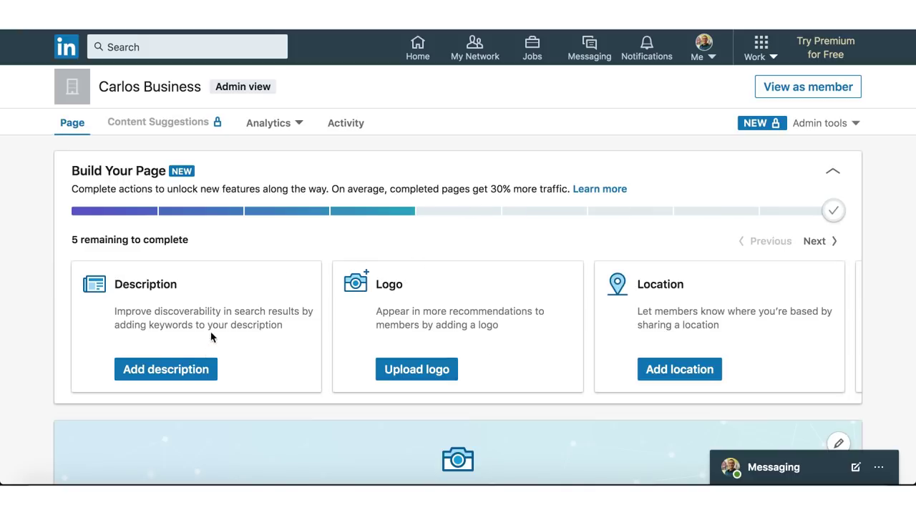
scroll(188, 316, down, 1)
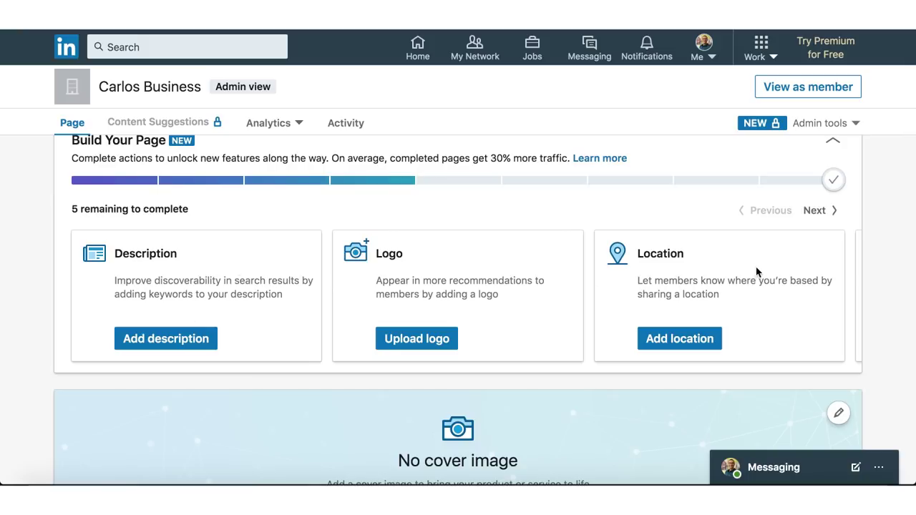
scroll(757, 270, down, 2)
scroll(515, 312, up, 1)
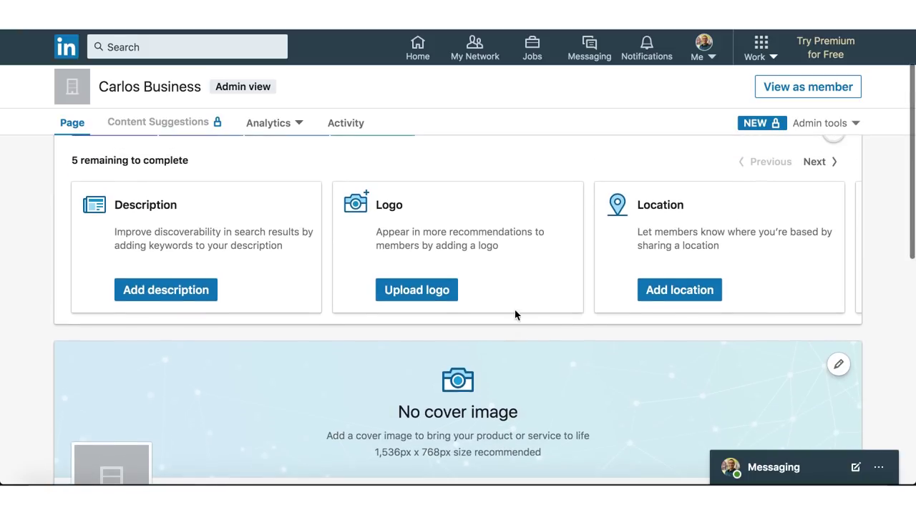
- Add and save the page description 'I help with digital marketing'
click(170, 293)
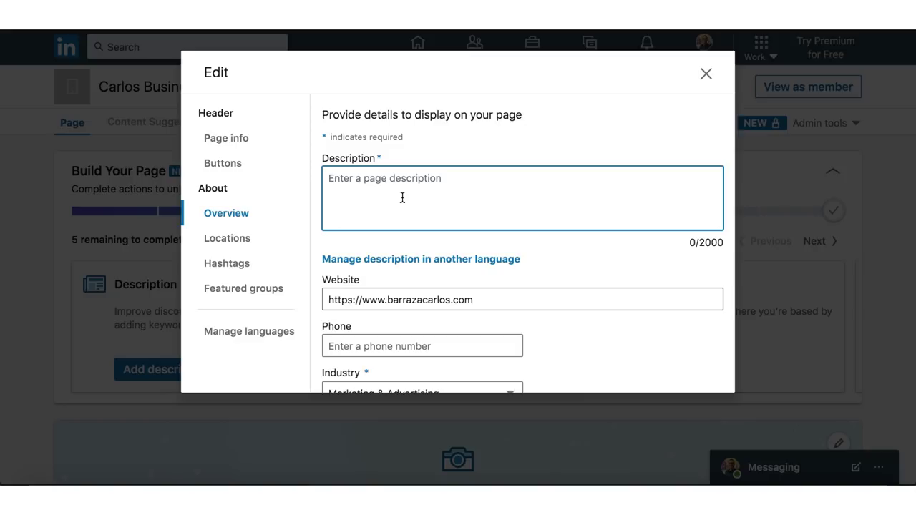
text(I )
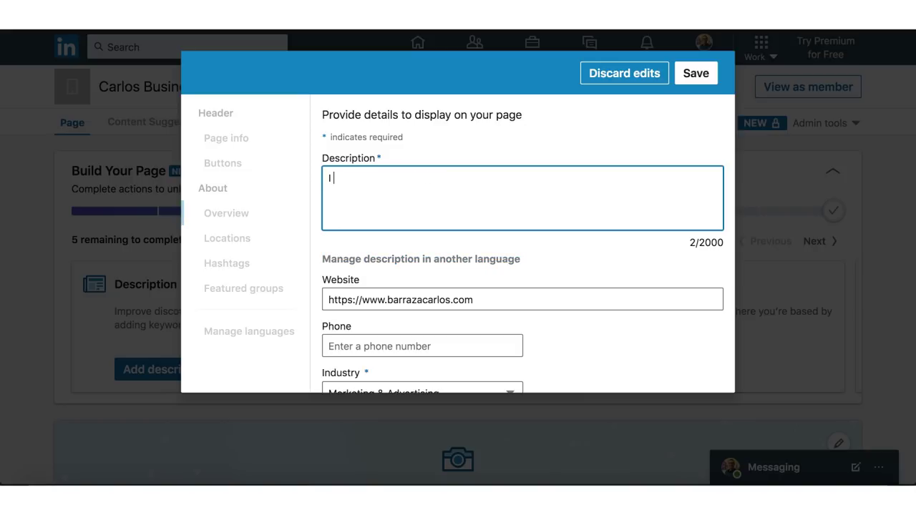
text(help )
text(with digital ma)
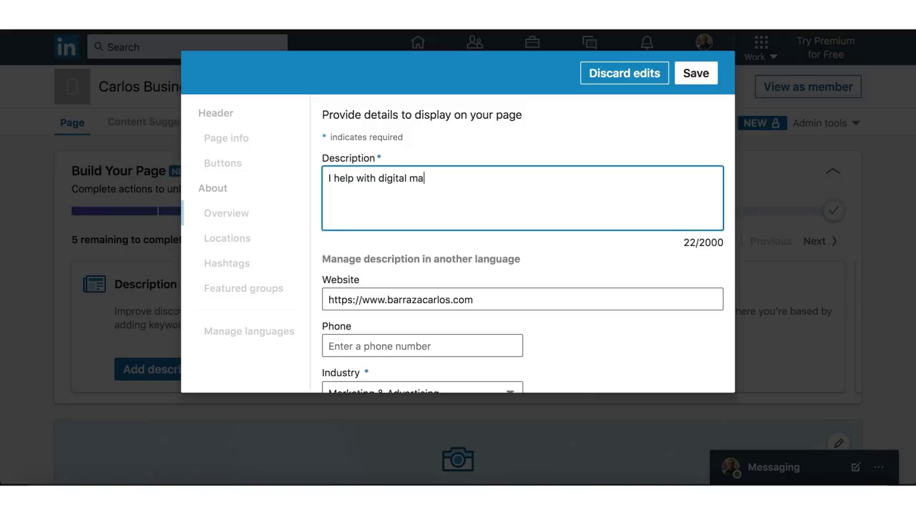
text(rketing)
scroll(489, 210, down, 2)
scroll(483, 231, down, 2)
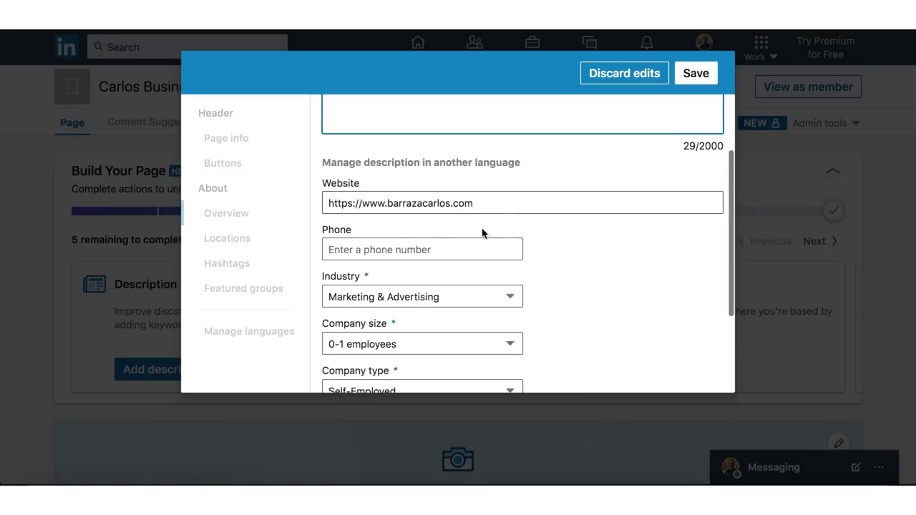
scroll(449, 247, down, 4)
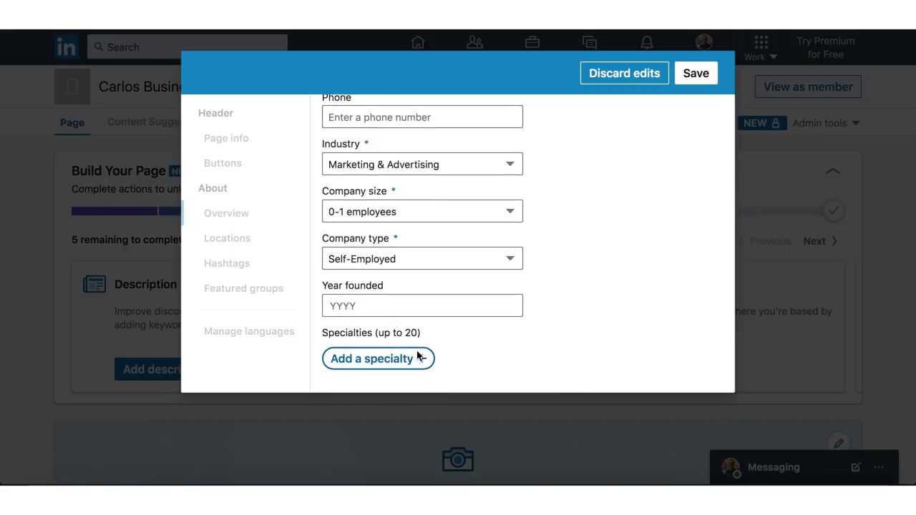
click(694, 72)
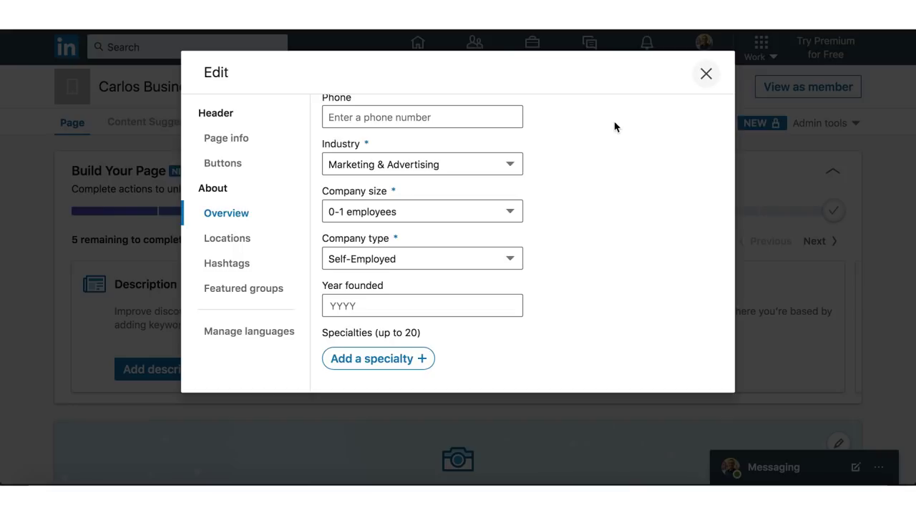
click(250, 239)
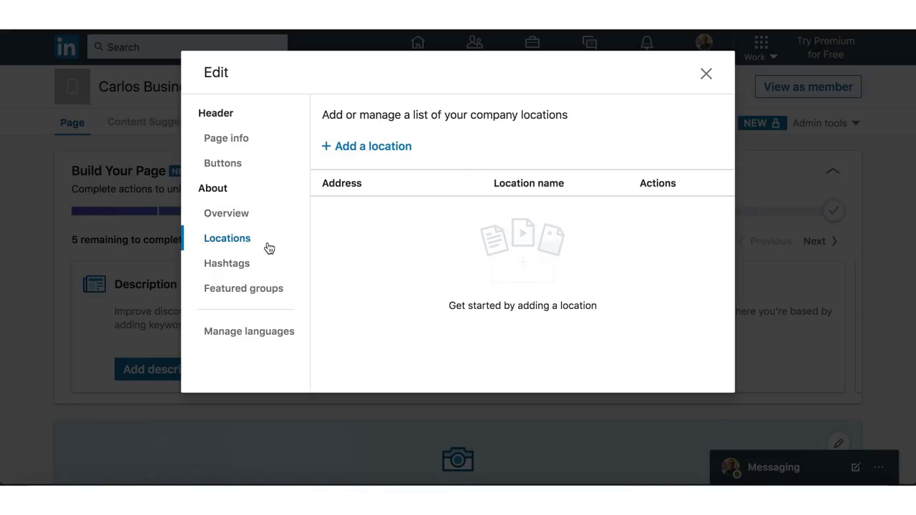
- Review the page's Hashtags and Manage languages settings in the Edit dialog
click(252, 265)
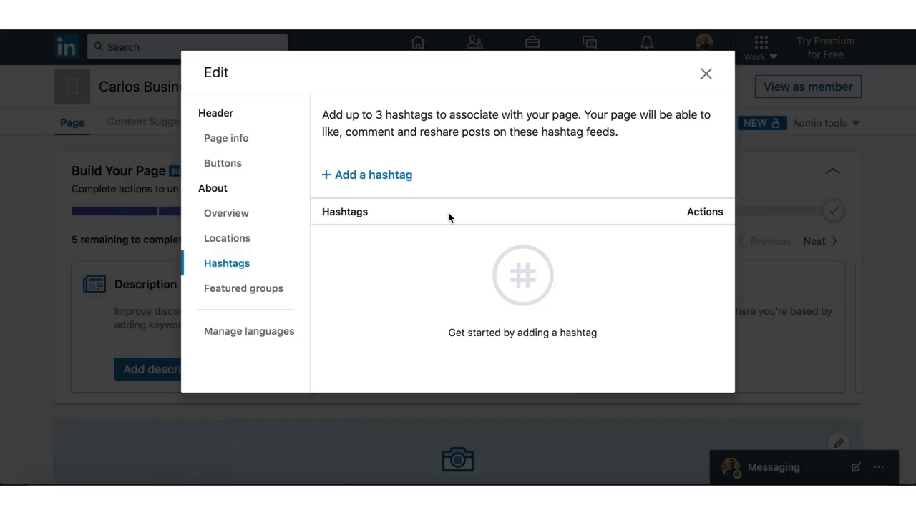
click(275, 337)
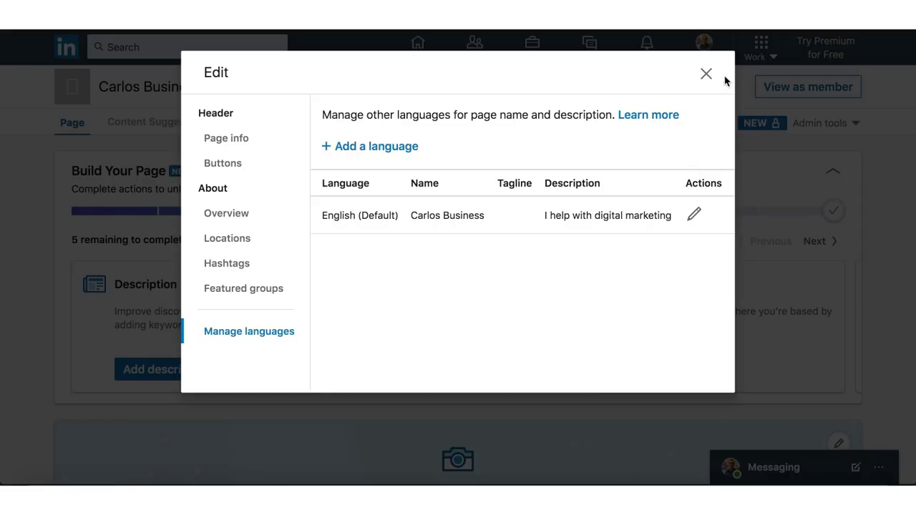
- Close the Edit dialog and scroll back to the Build Your Page checklist
click(706, 74)
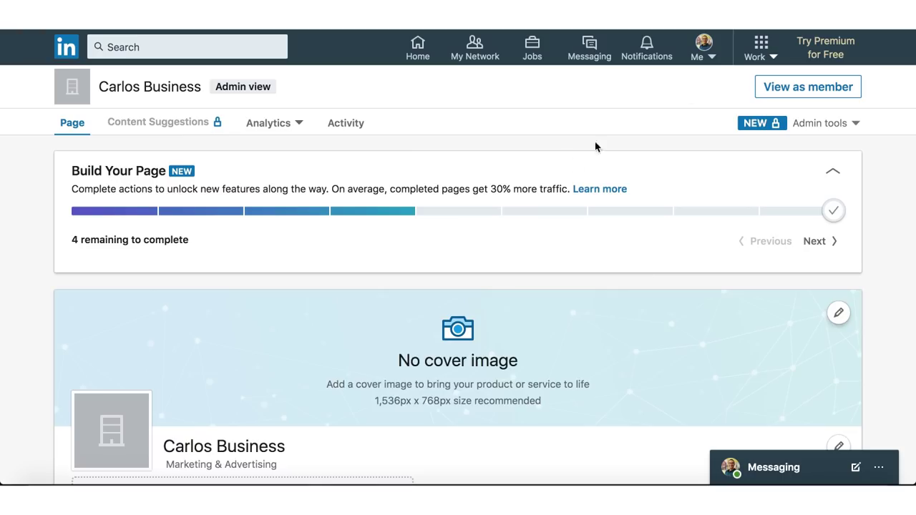
scroll(669, 312, down, 5)
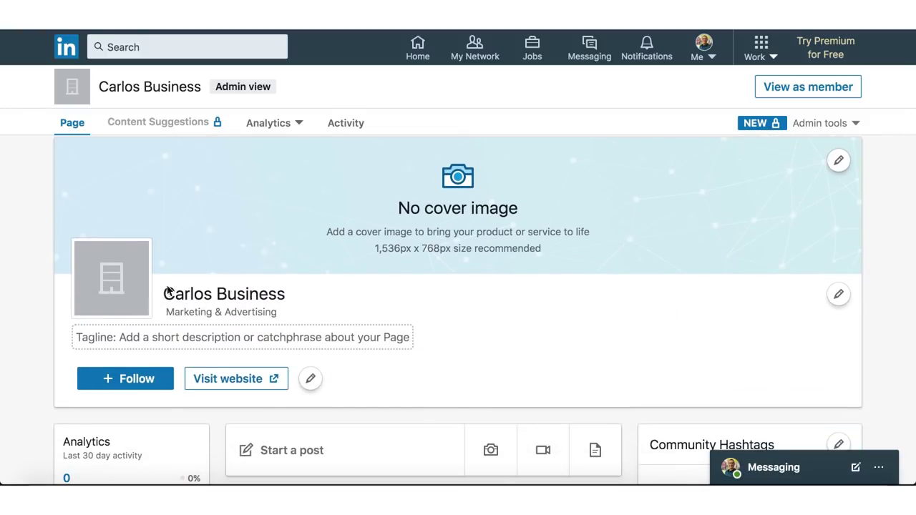
scroll(452, 199, up, 1)
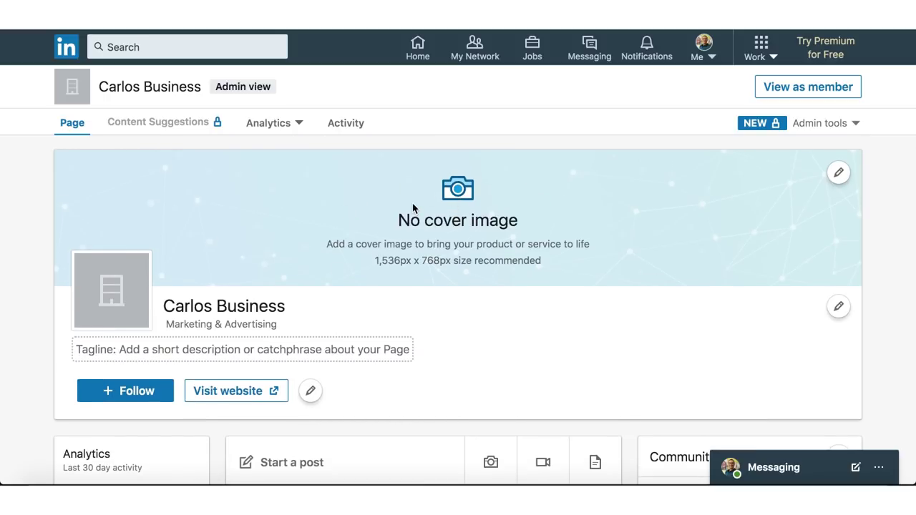
scroll(419, 208, down, 4)
scroll(423, 271, down, 3)
scroll(418, 227, down, 2)
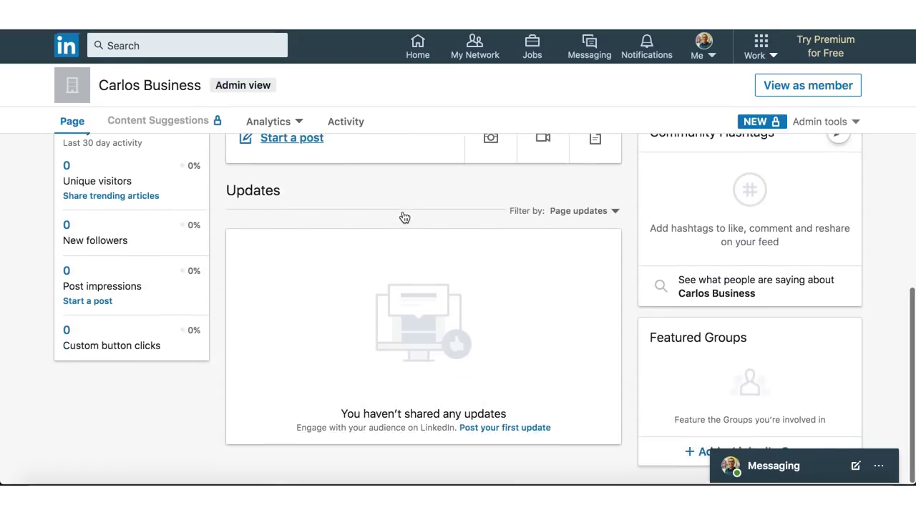
scroll(403, 217, up, 6)
scroll(402, 217, up, 4)
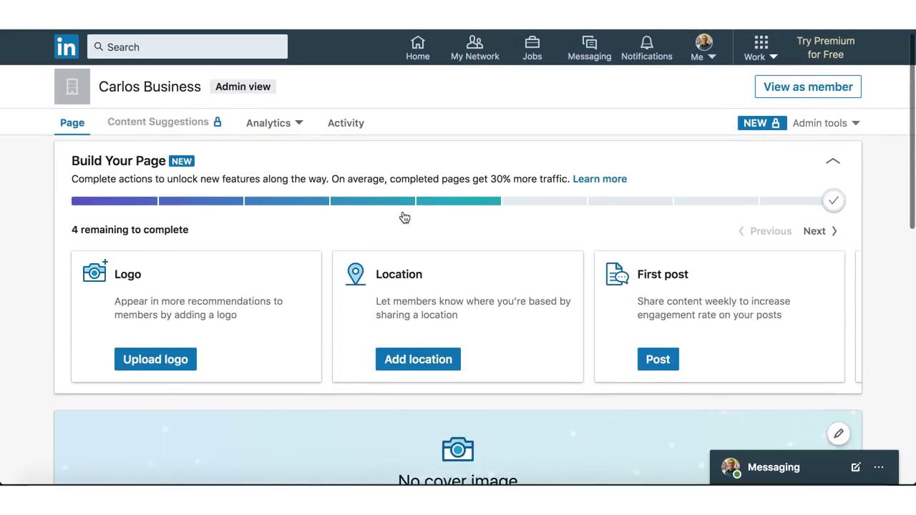